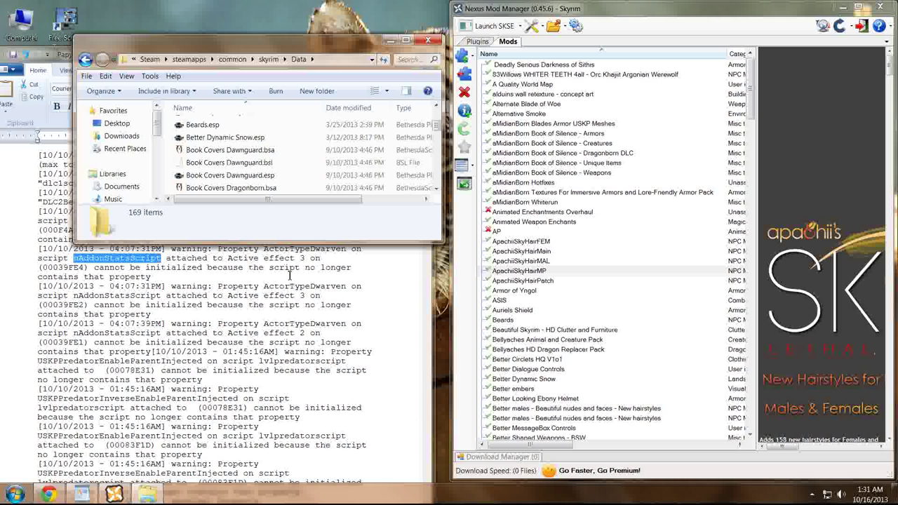
Examine the script files in the scripts folder inside Skyrim's Data folder, go back to Data and minimize the window.
scroll(251, 160, up, 5)
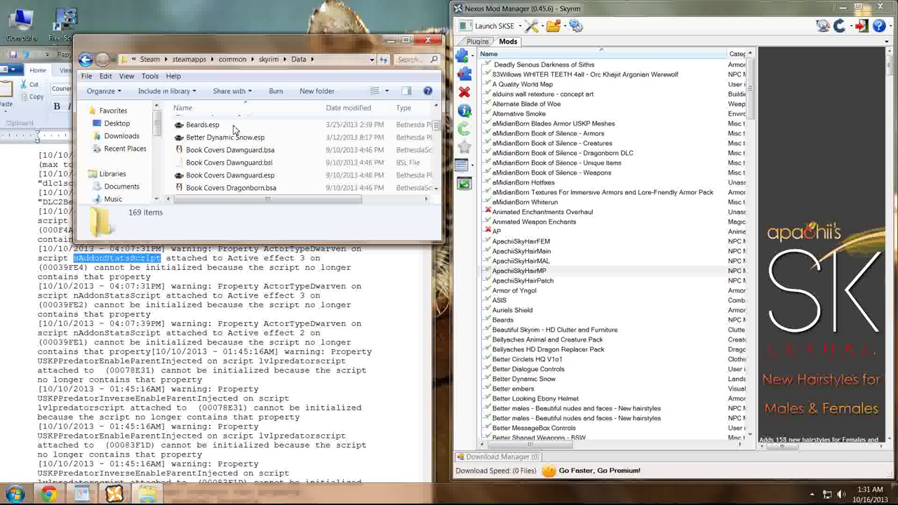
scroll(251, 160, up, 3)
scroll(254, 158, down, 3)
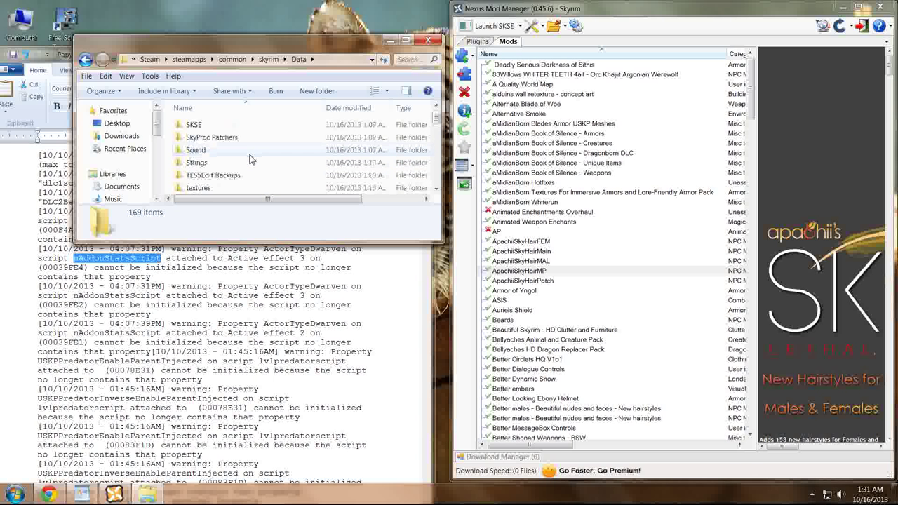
scroll(257, 156, up, 2)
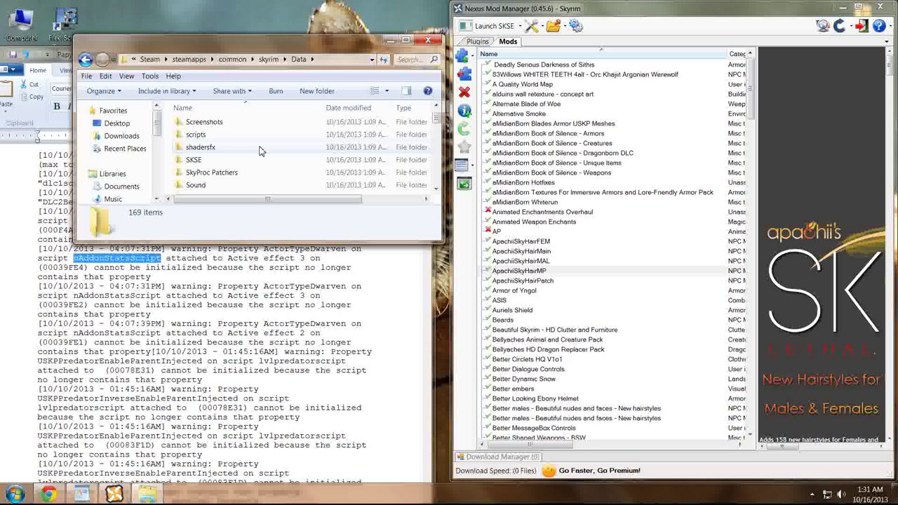
double_click(245, 174)
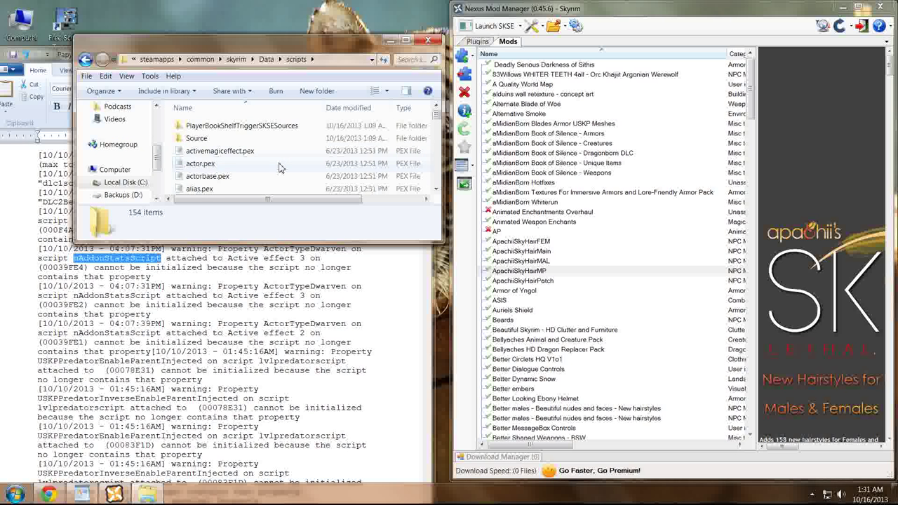
scroll(278, 167, down, 5)
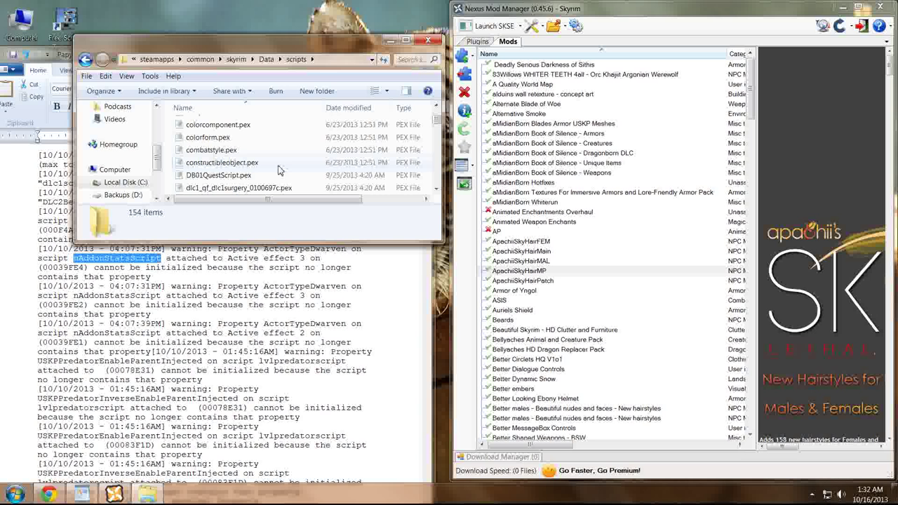
click(84, 60)
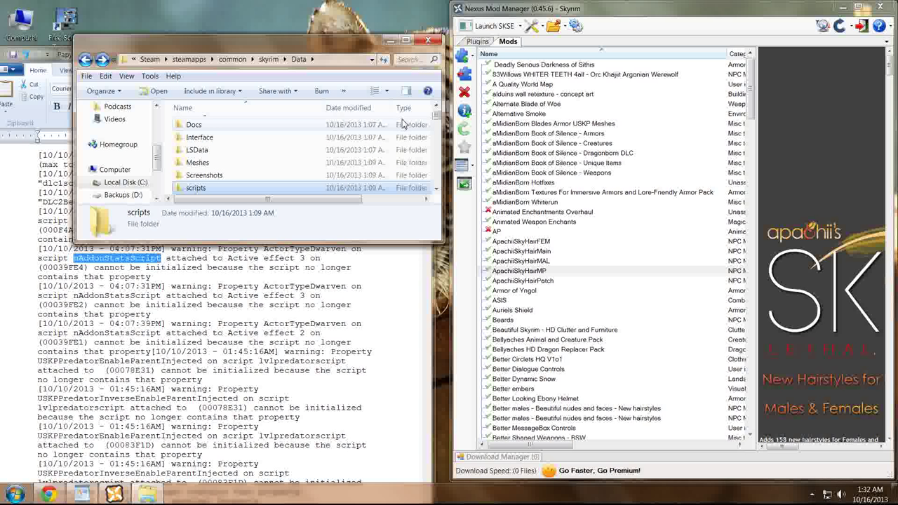
click(390, 40)
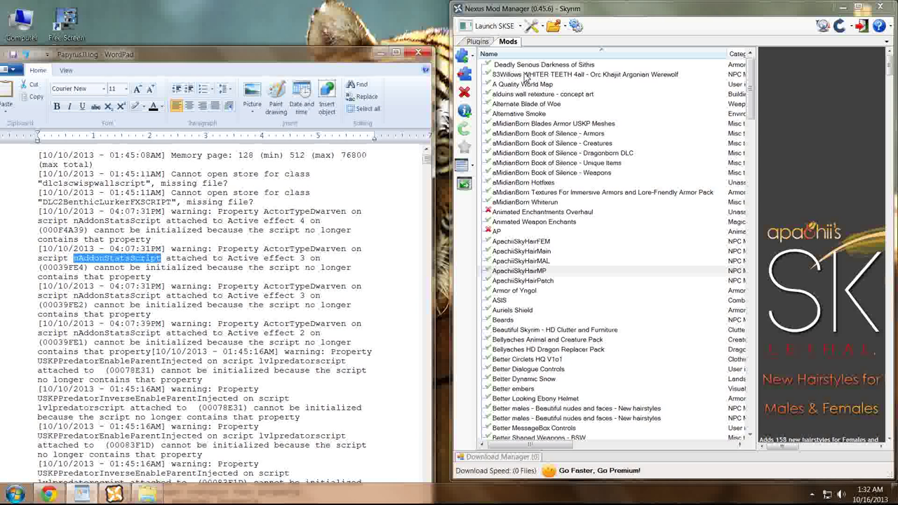
Open Nexus Mod Manager's mods folder and move its window over the mod list, clear of the log text.
click(554, 26)
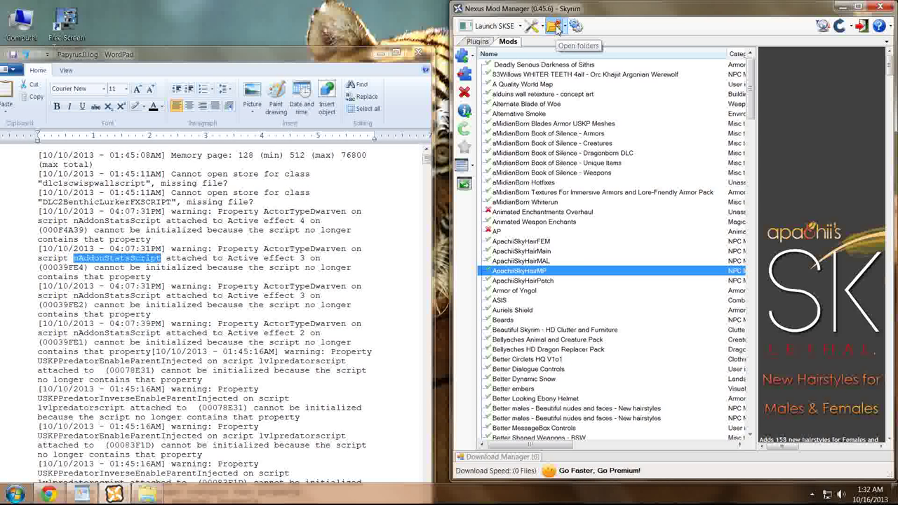
click(554, 26)
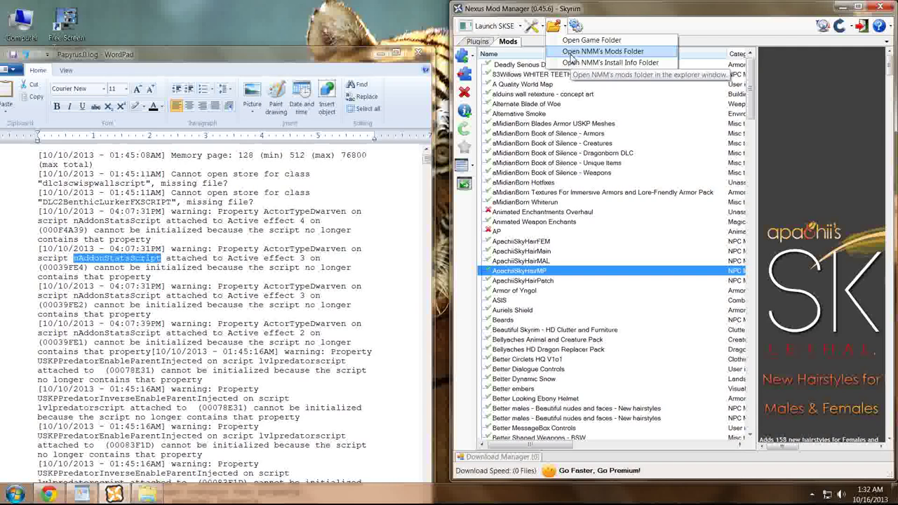
click(572, 51)
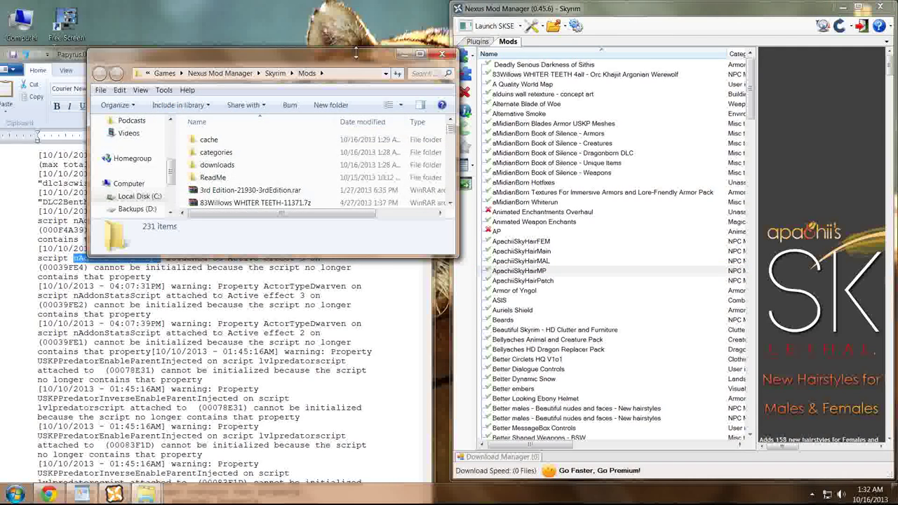
drag(346, 61, 676, 70)
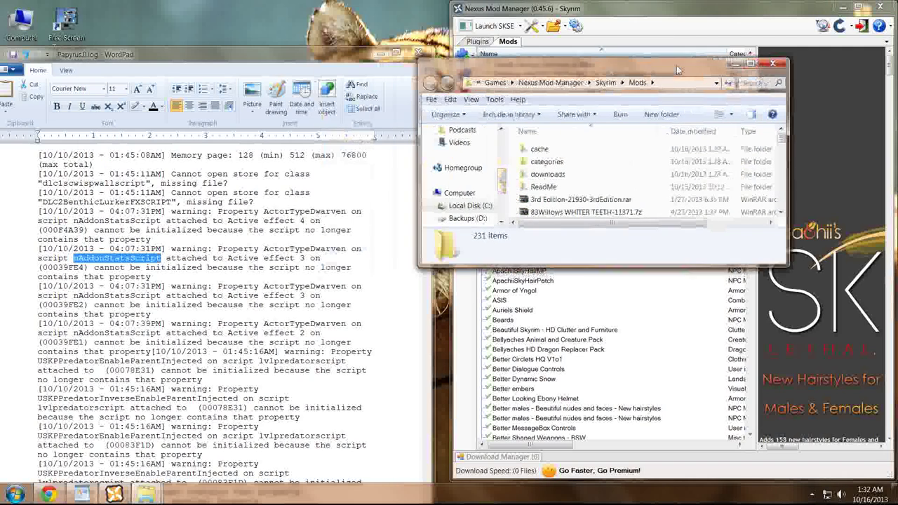
Look through the mod archives in the Mods folder for the one the script named in the log may belong to.
scroll(613, 179, down, 1)
click(612, 186)
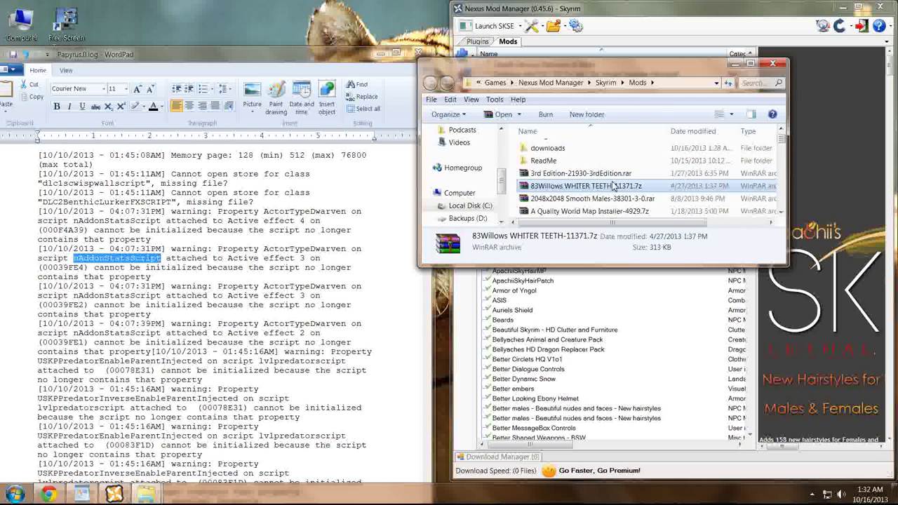
scroll(612, 186, down, 1)
scroll(612, 186, down, 10)
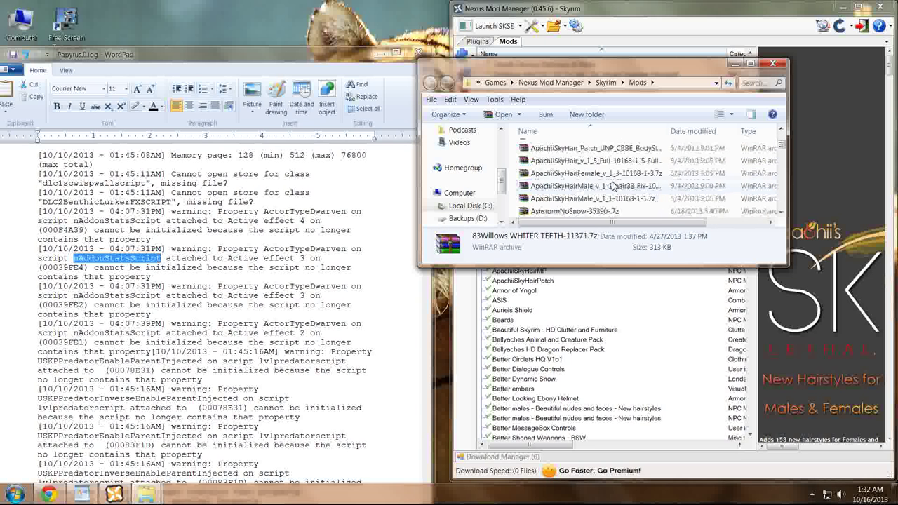
scroll(612, 186, down, 10)
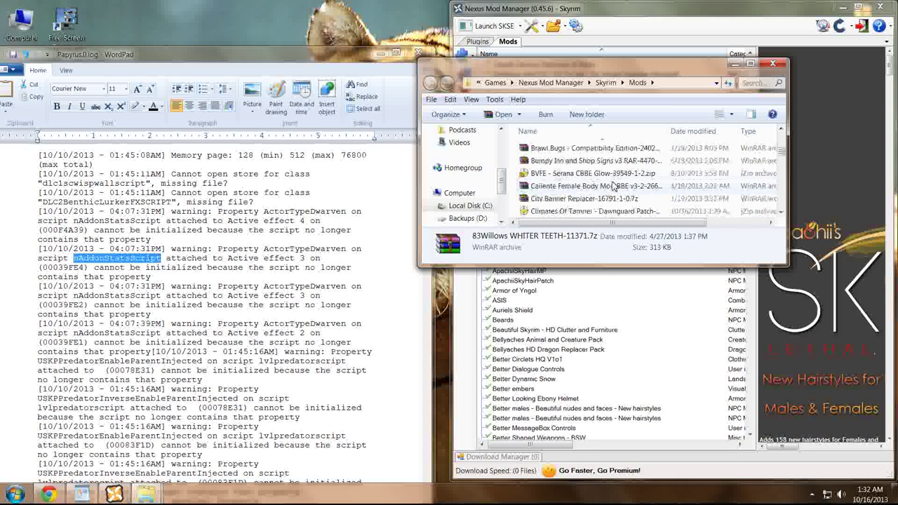
click(546, 300)
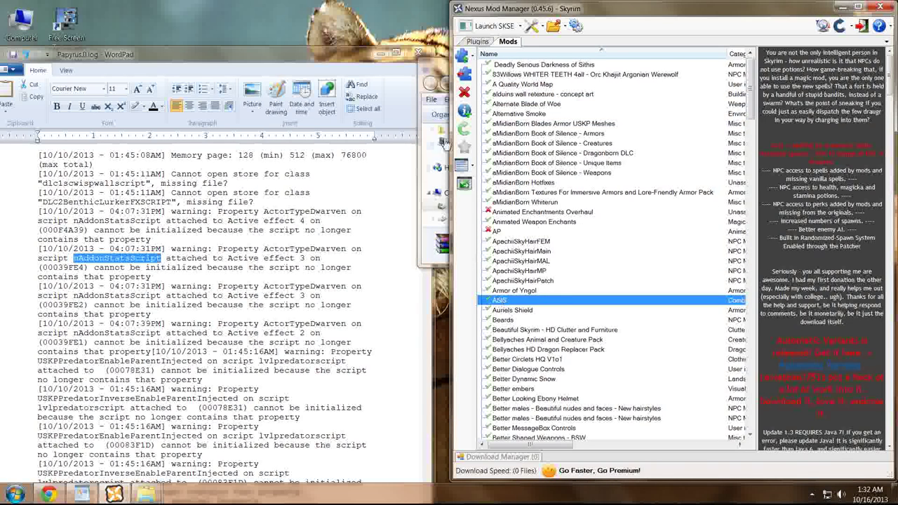
click(438, 75)
scroll(498, 114, down, 3)
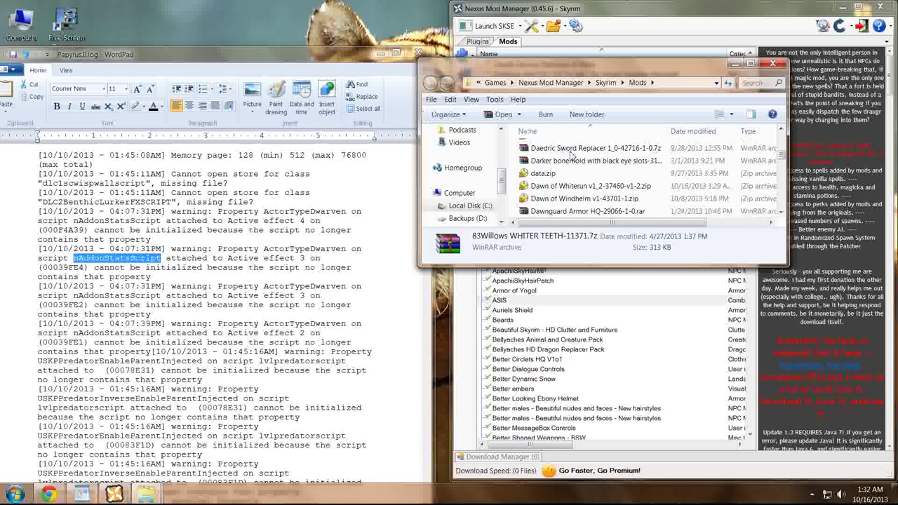
scroll(582, 194, down, 2)
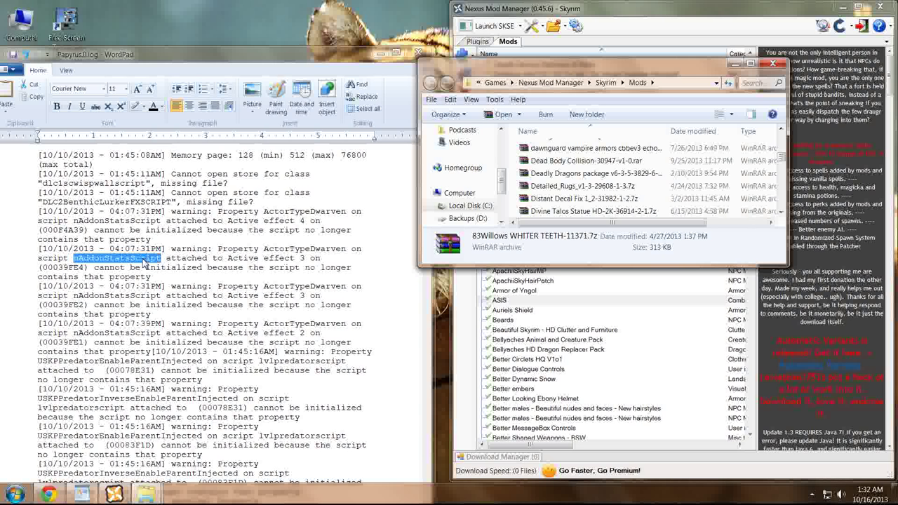
click(645, 199)
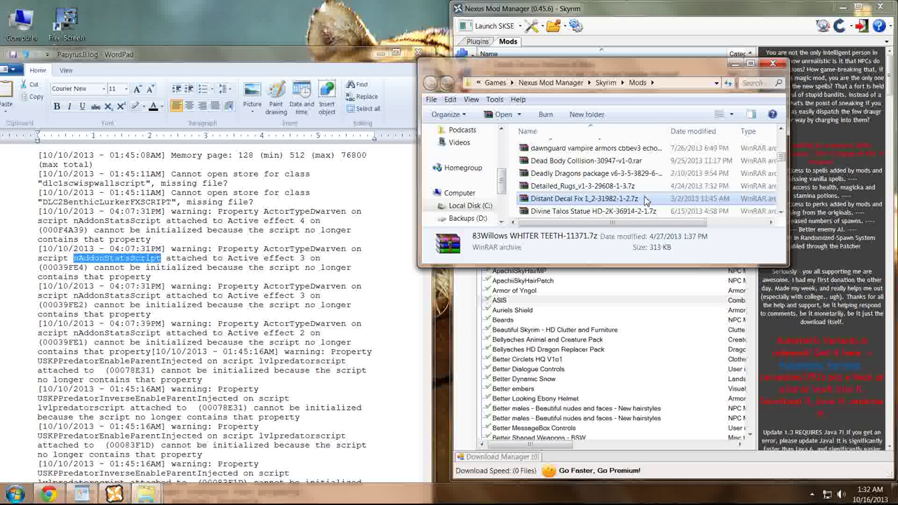
Close the Papyrus.0.log document without saving changes.
click(416, 53)
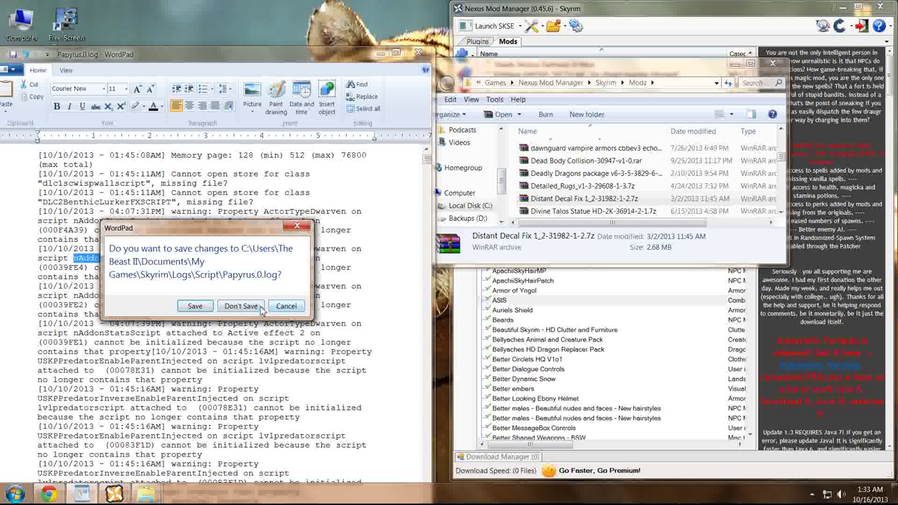
drag(250, 230, 331, 213)
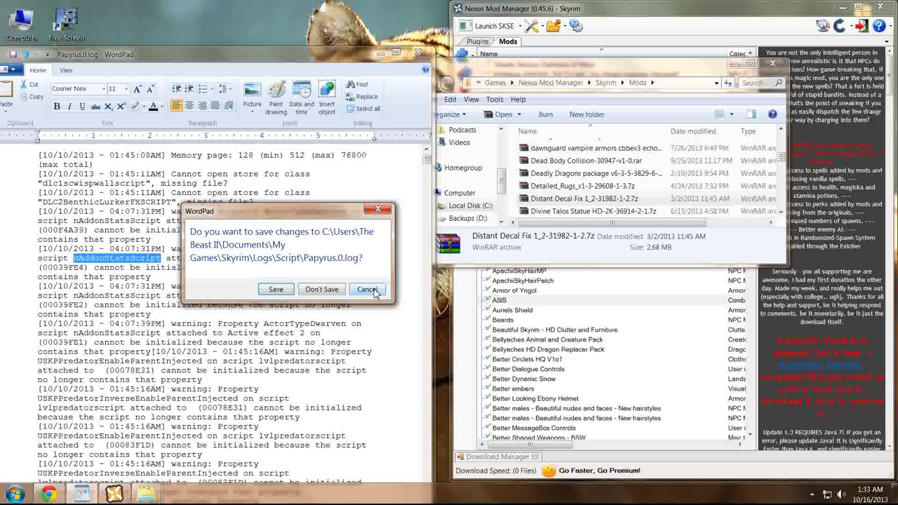
click(321, 290)
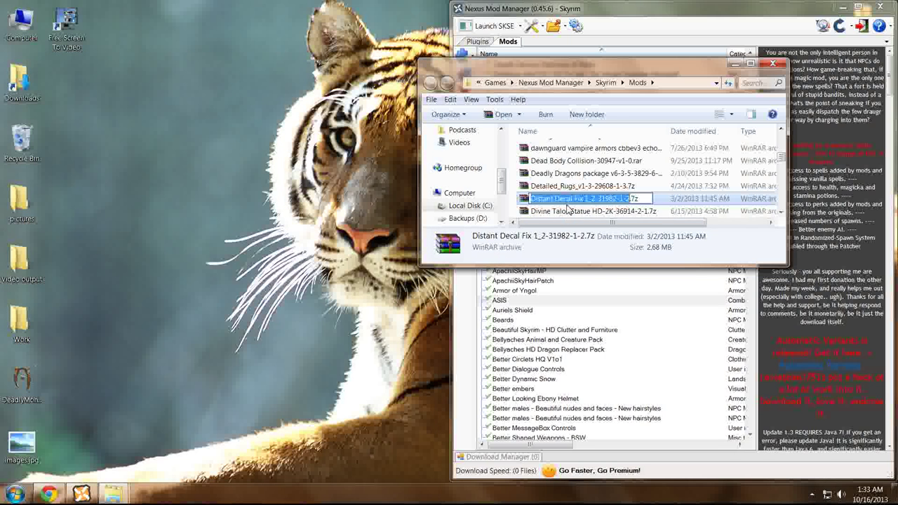
Find the Deadly Dragons package v6-3-5 archive in the Mods folder and open its Deadly_Dragons\dm folder.
scroll(587, 209, down, 3)
scroll(587, 208, down, 6)
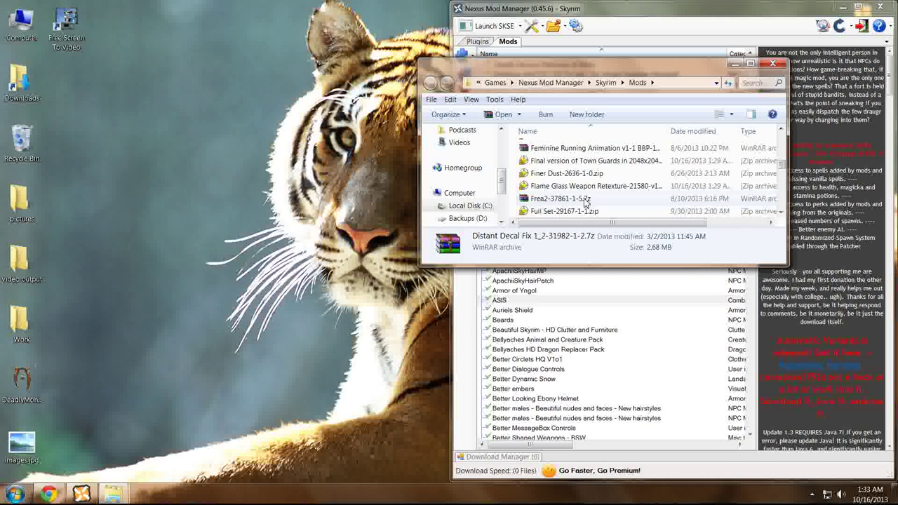
scroll(586, 201, up, 4)
scroll(586, 202, up, 5)
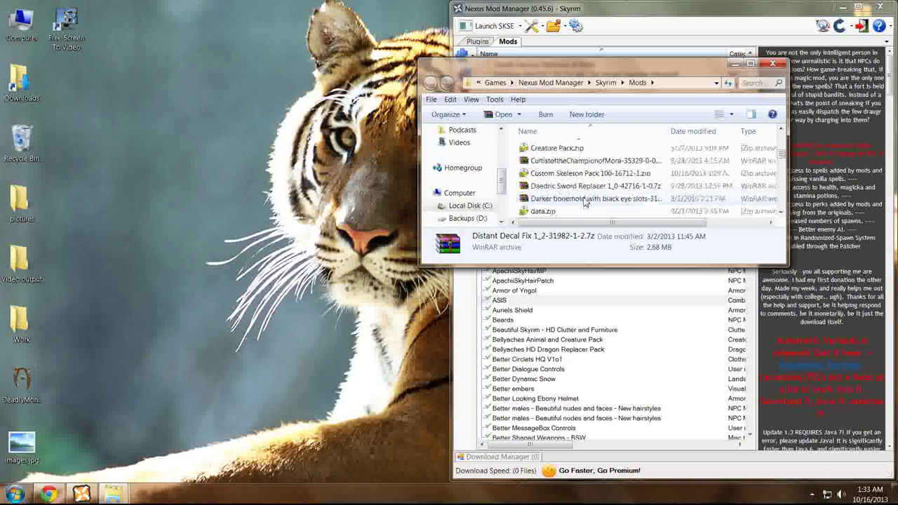
scroll(591, 178, up, 3)
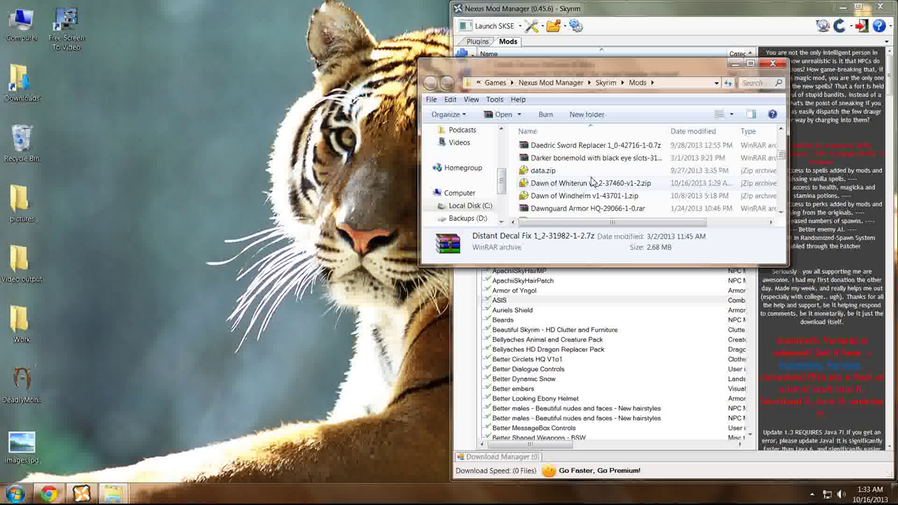
scroll(591, 181, down, 3)
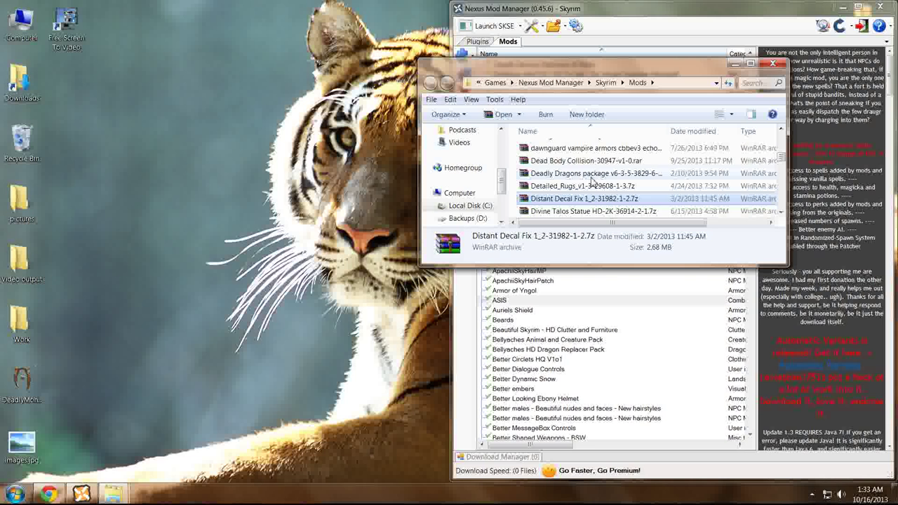
scroll(591, 181, up, 1)
click(591, 174)
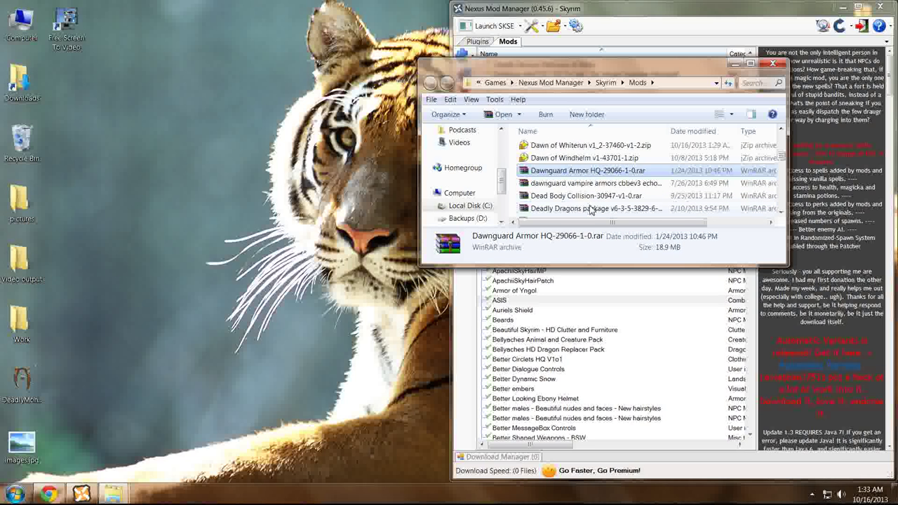
click(591, 209)
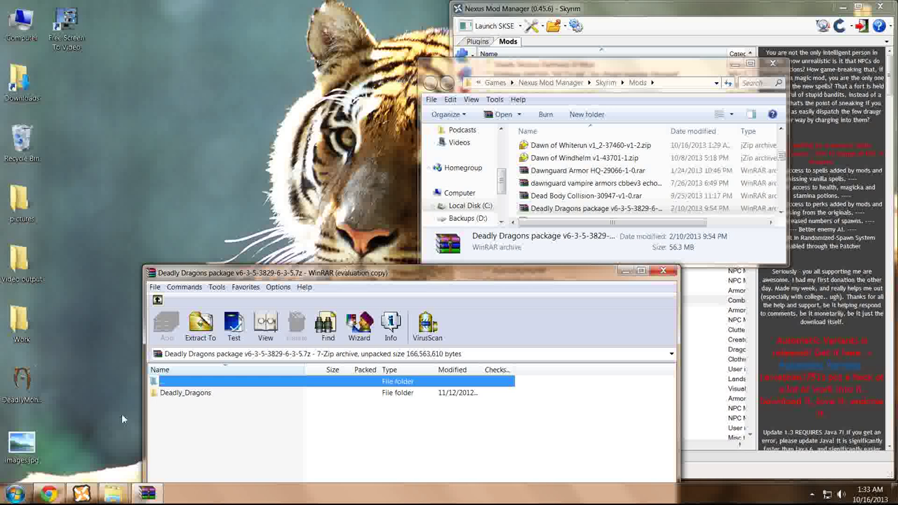
double_click(161, 393)
double_click(188, 427)
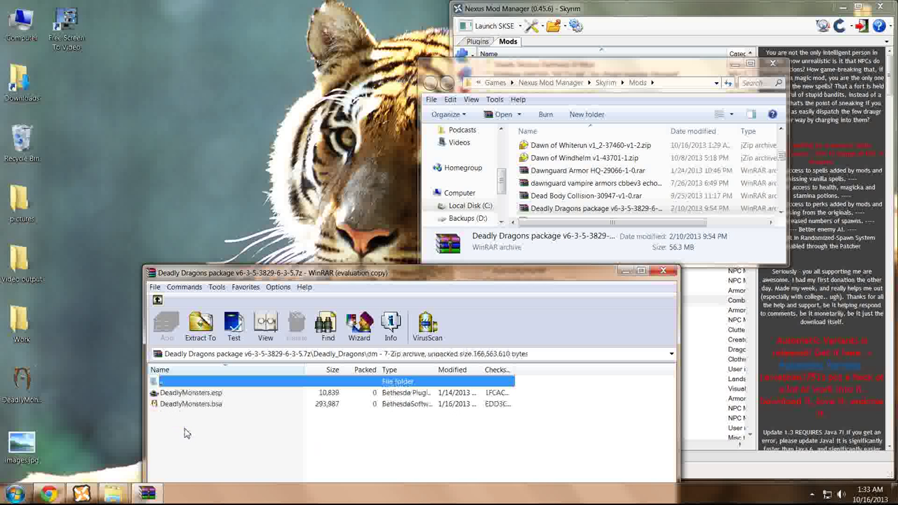
Extract DeadlyMonsters.esp and DeadlyMonsters.bsa to the desktop, replacing the existing copy, close the archive and place the BSA below the ESP.
drag(197, 426, 150, 181)
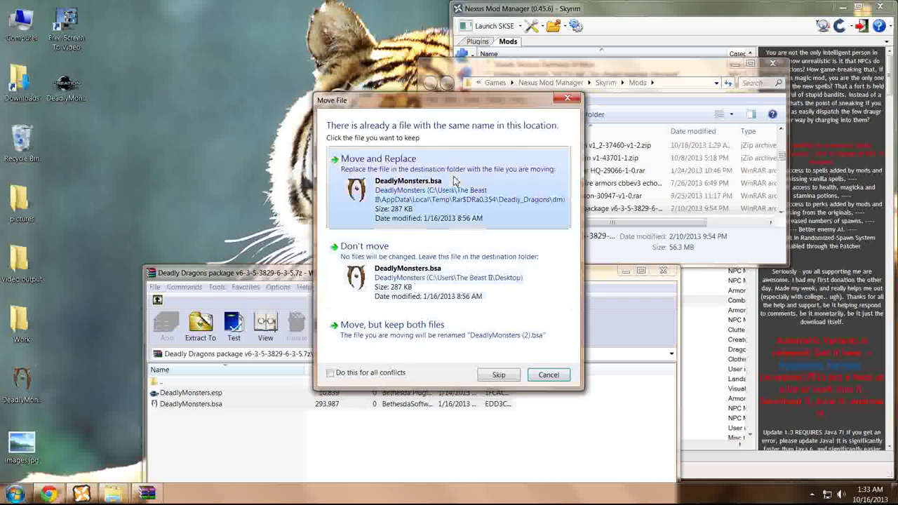
click(379, 168)
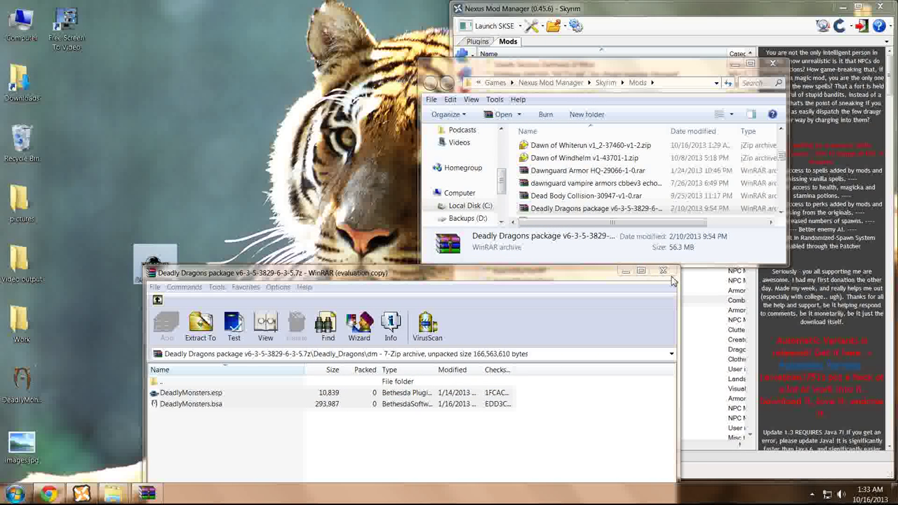
click(663, 272)
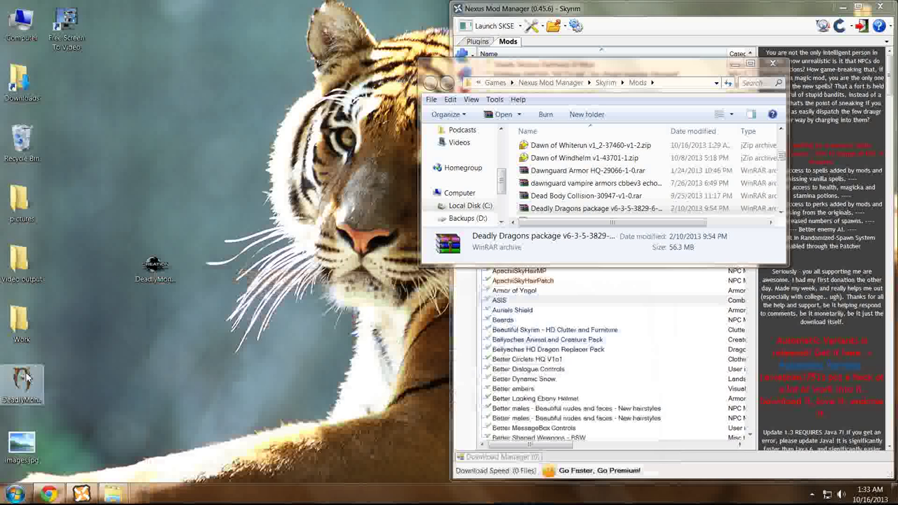
click(175, 309)
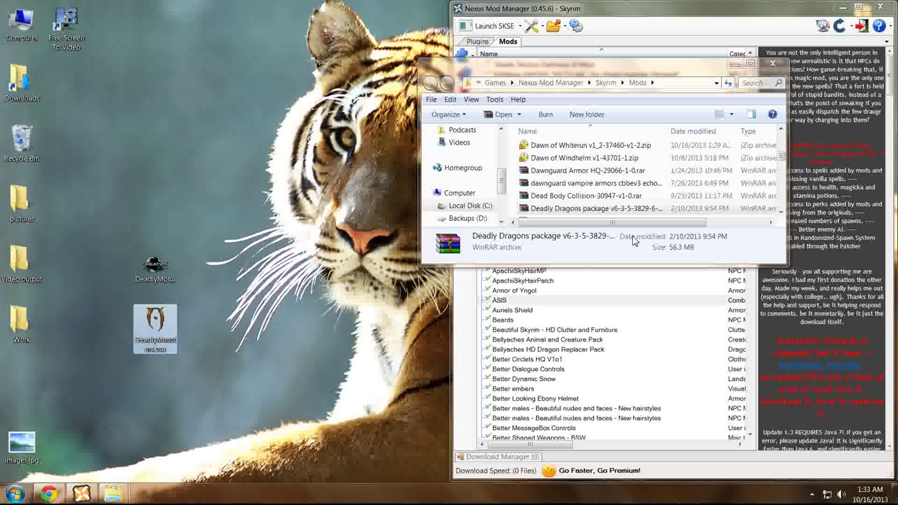
Close the Mods folder window and select the extracted DeadlyMonsters.bsa and DeadlyMonsters.esp on the desktop in turn.
click(773, 63)
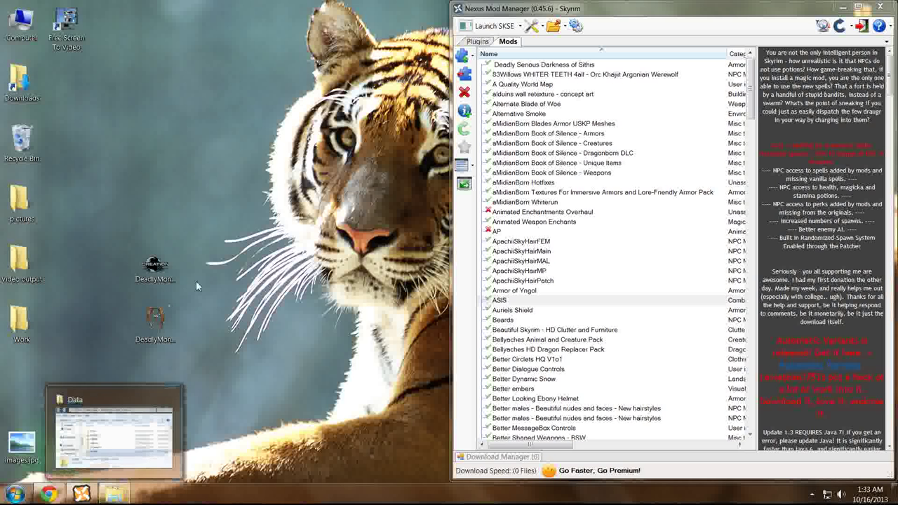
click(155, 324)
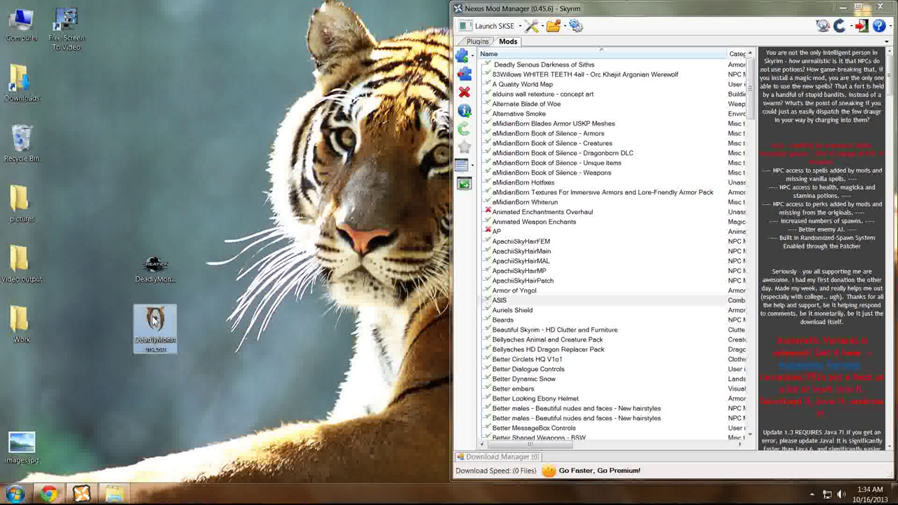
click(169, 279)
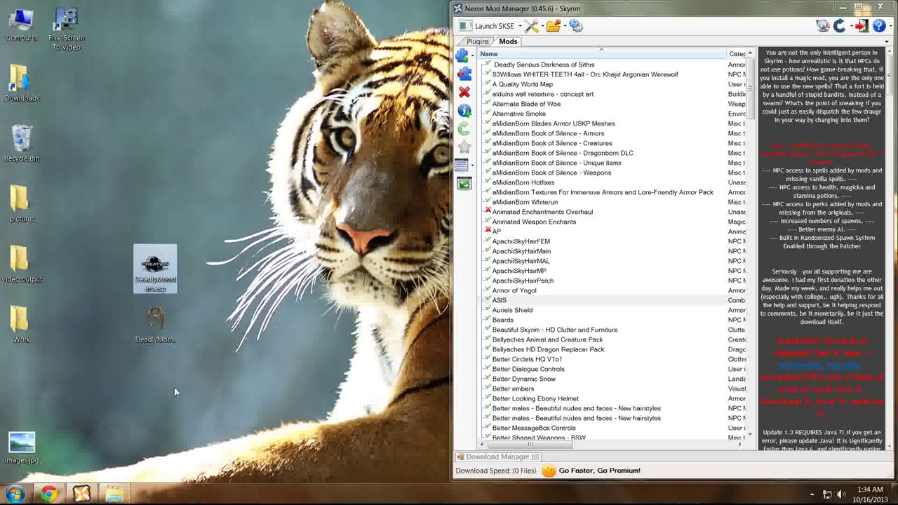
Delete DeadlyMonsters.esp from the desktop, moving it to the Recycle Bin.
right_click(168, 279)
click(223, 244)
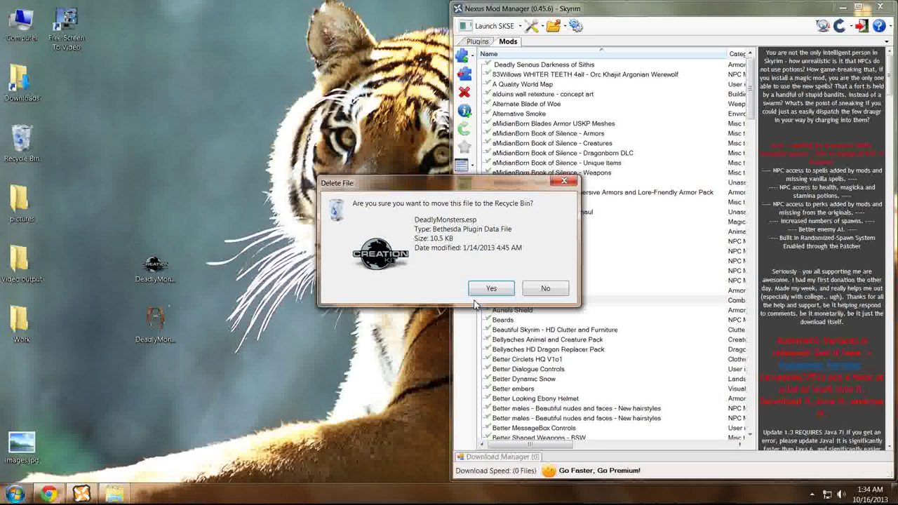
click(489, 288)
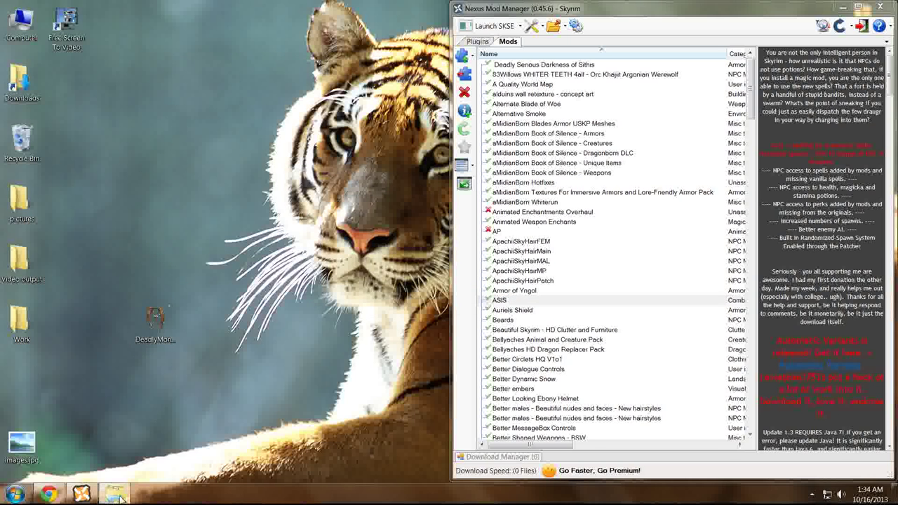
Bring up the Skyrim Data folder, minimize Nexus Mod Manager, and open the Games folder inside the desktop's Stuff folder.
click(175, 344)
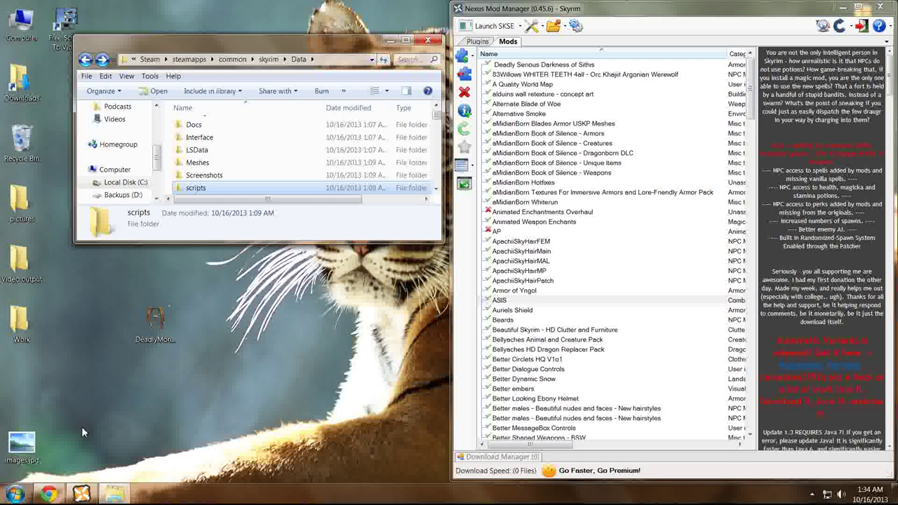
click(841, 8)
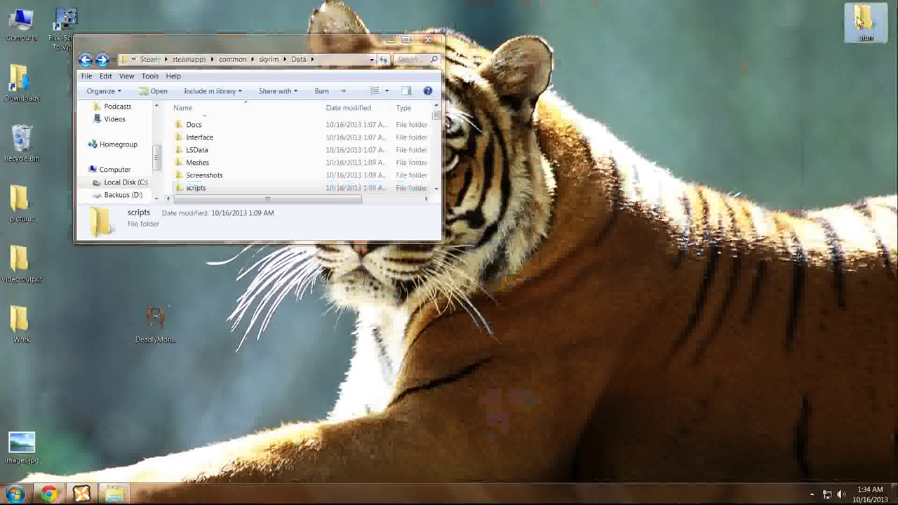
double_click(863, 19)
click(582, 155)
click(537, 148)
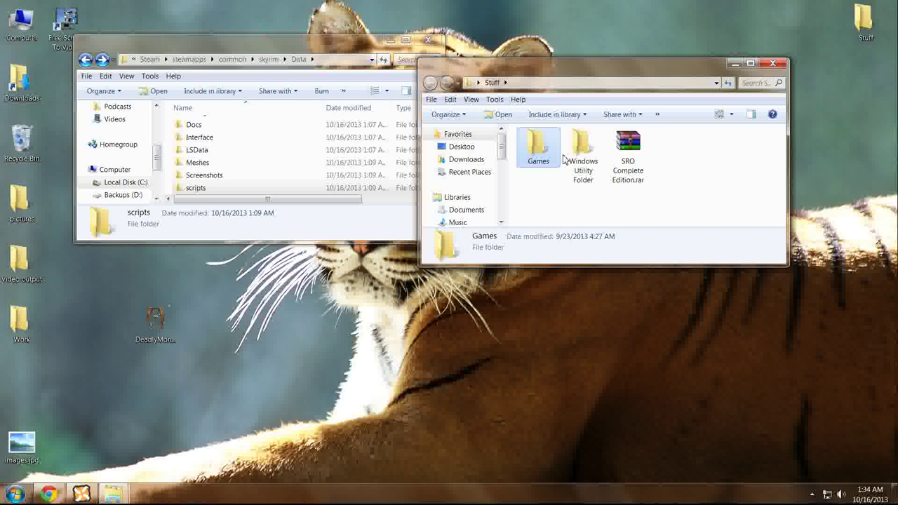
double_click(582, 160)
click(431, 83)
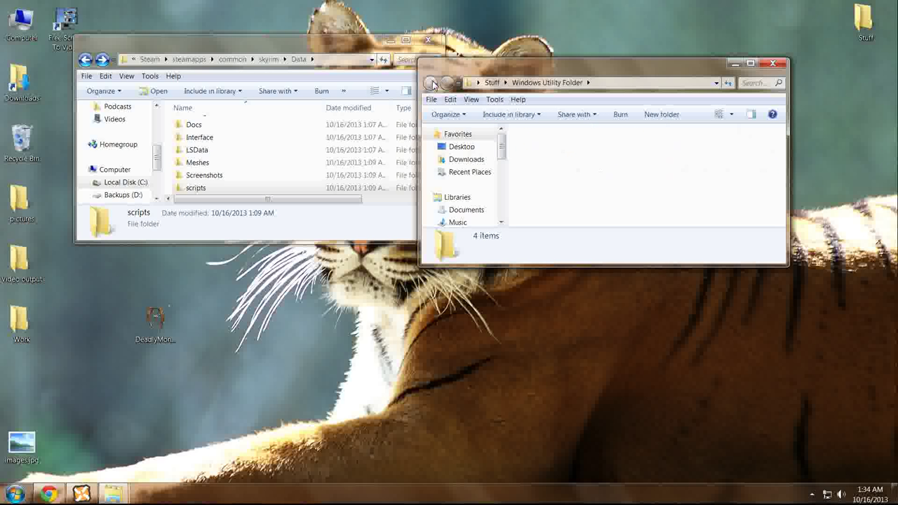
double_click(539, 149)
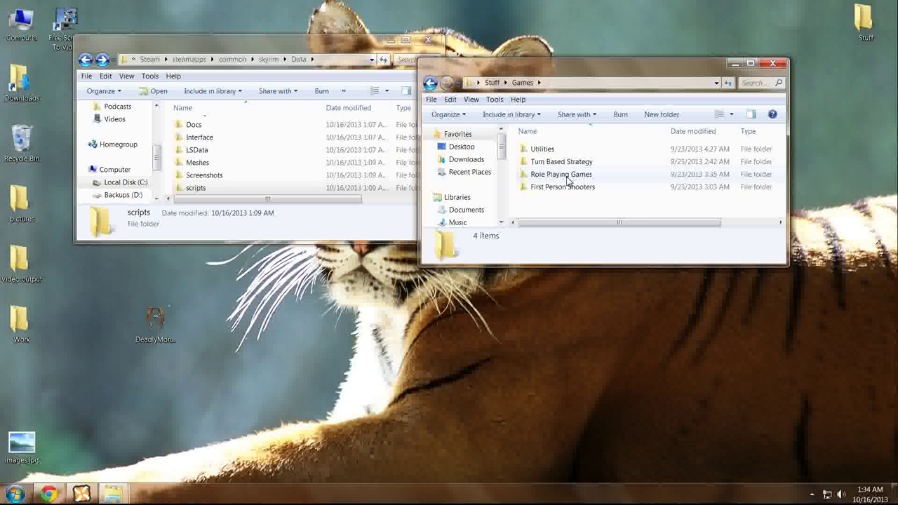
Launch BSAopt x64 from the Skyrim utilities, reached through Role Playing Games, Role Playing Utilities and The Elder Scrolls Utility Folder.
double_click(567, 177)
double_click(567, 180)
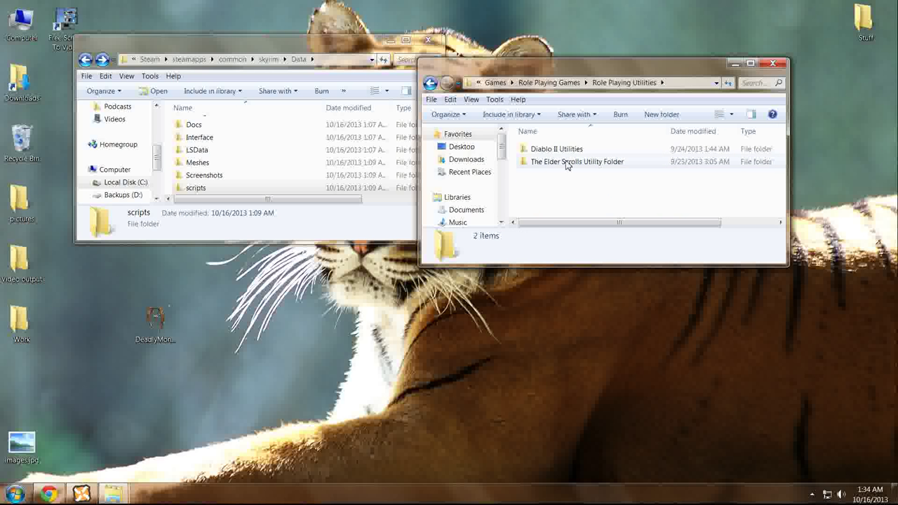
double_click(567, 161)
double_click(569, 163)
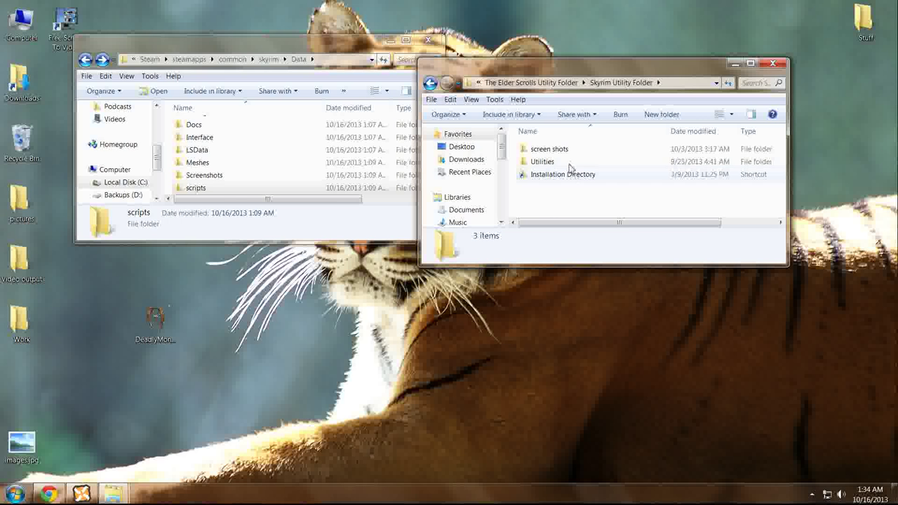
double_click(569, 166)
scroll(572, 183, down, 2)
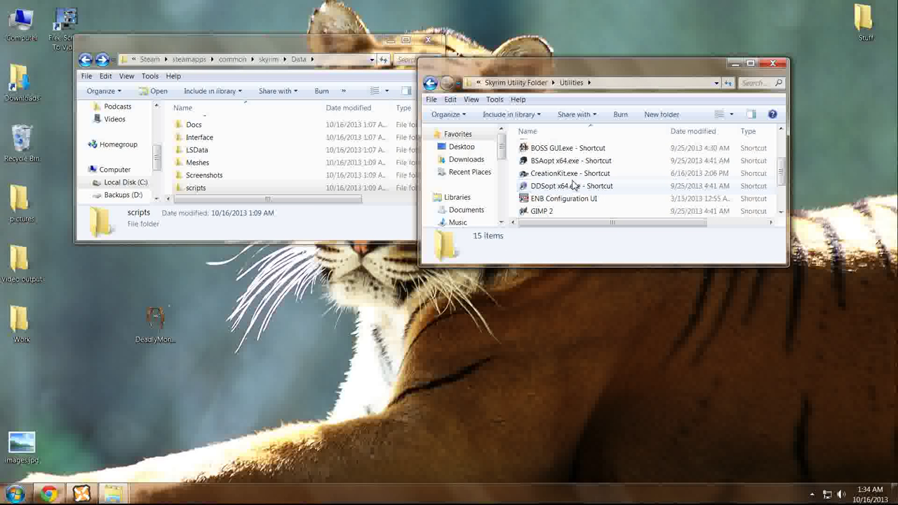
double_click(580, 160)
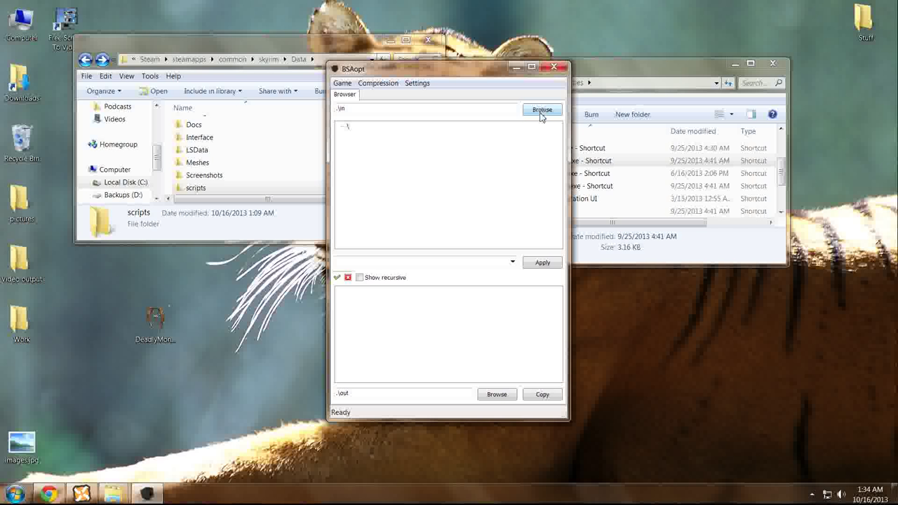
Load DeadlyMonsters.bsa from the desktop into BSAopt and select the third script file in the archive's scripts folder.
click(541, 110)
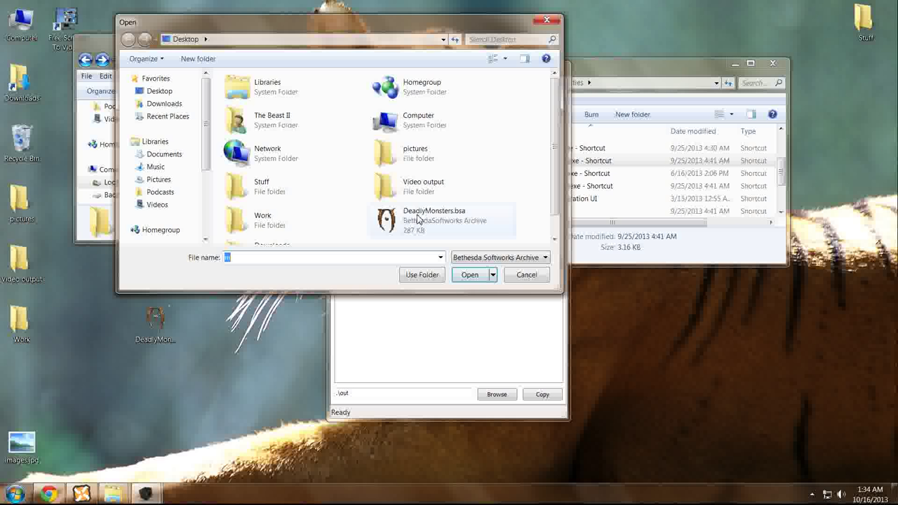
double_click(417, 219)
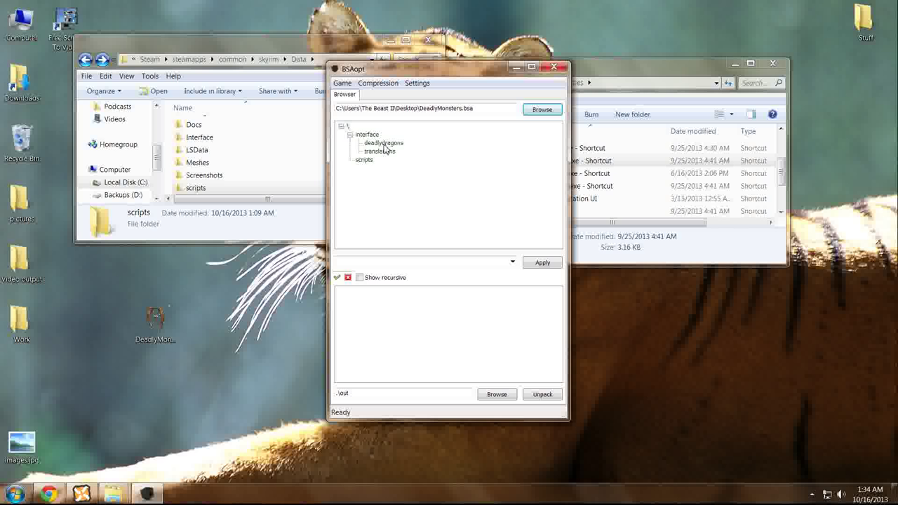
click(364, 160)
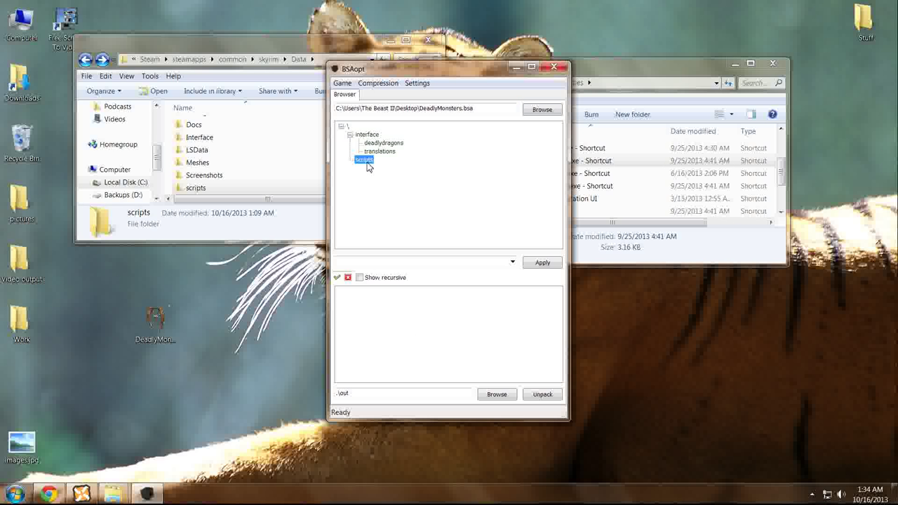
click(371, 310)
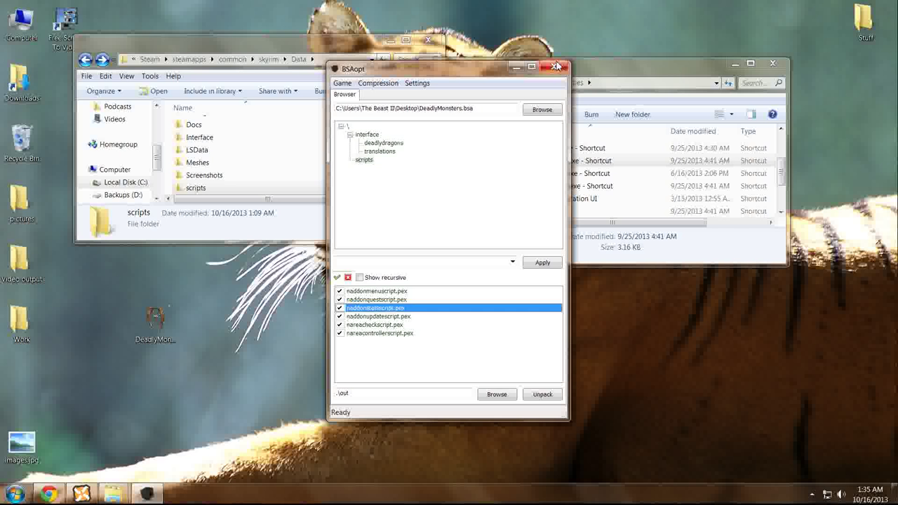
Close BSAopt and the Utilities folder window, leaving the Skyrim Data folder open.
click(556, 66)
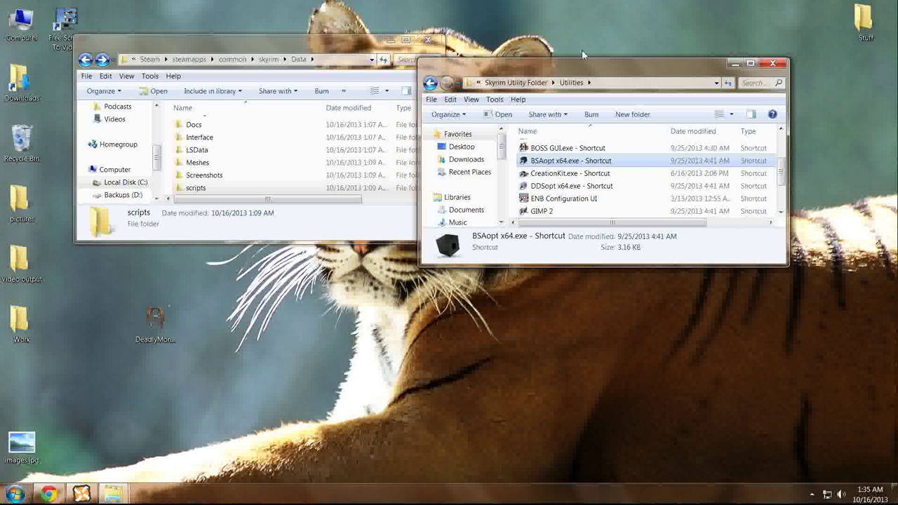
click(773, 64)
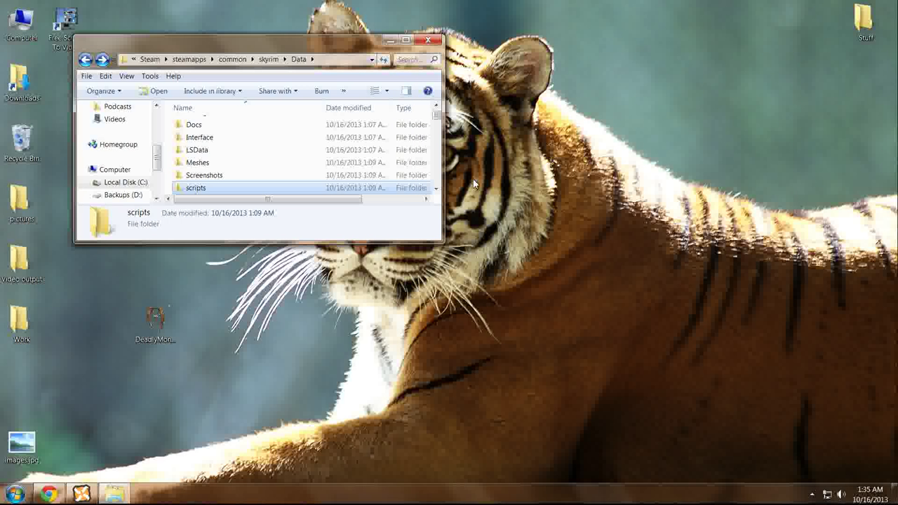